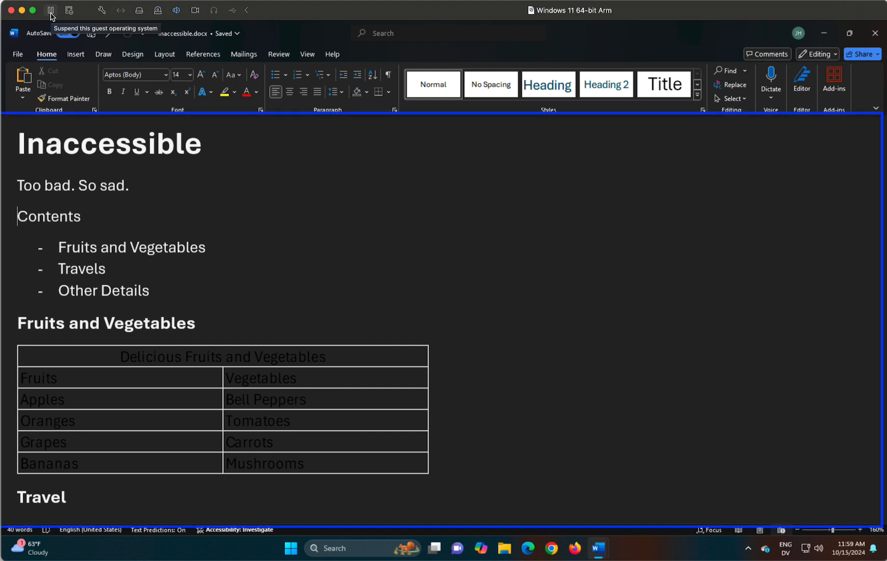
Step: Compare the opening content of Inaccessible.docx and Accessible.docx by switching between the two documents
{"action": "key", "text": "super+Tab"}
{"action": "key", "text": "ctrl+Home"}
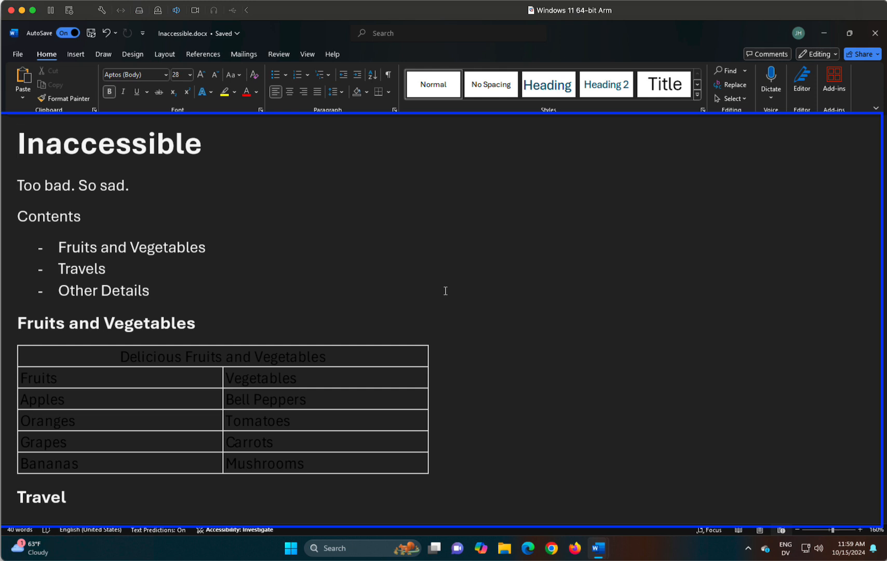
{"action": "key", "text": "alt+Tab"}
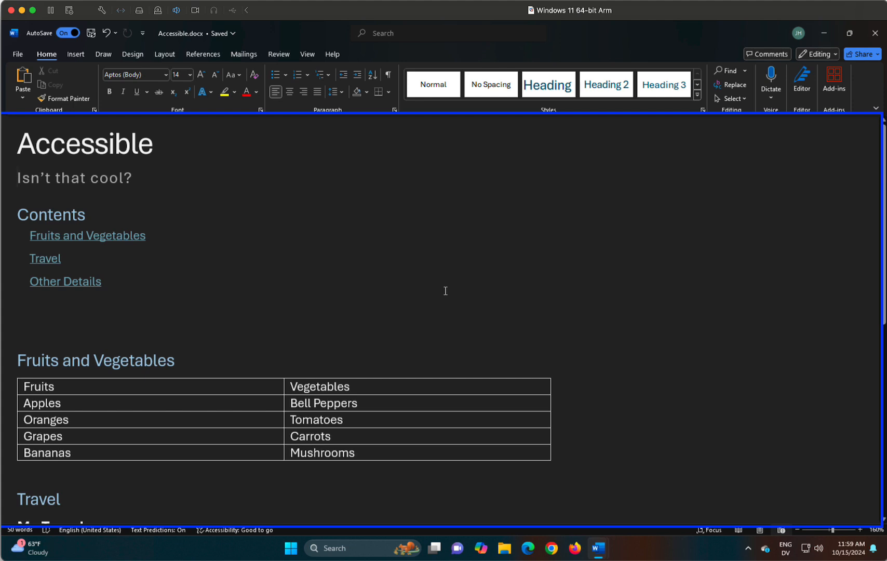
{"action": "key", "text": "Up"}
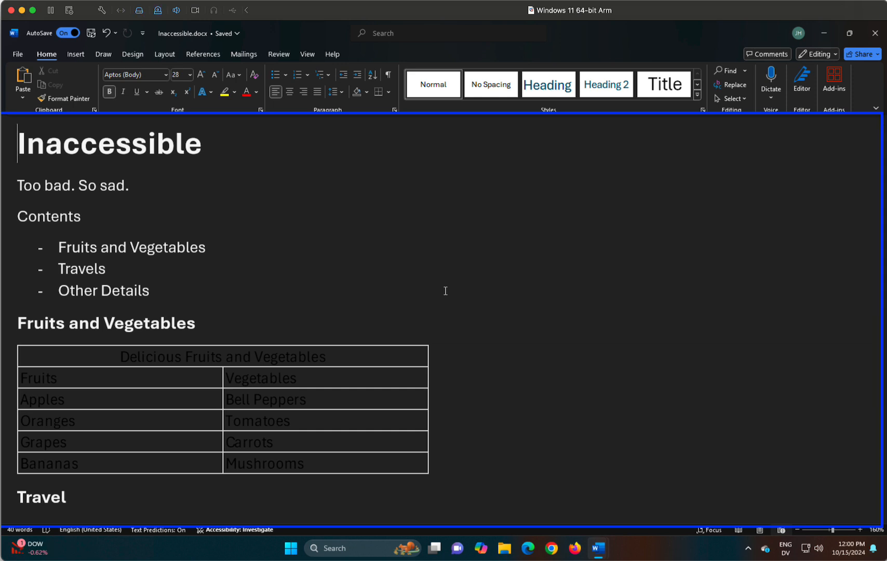
Step: Select the bold "Fruits and Vegetables" line above the table in Inaccessible.docx to check its formatting
{"action": "key", "text": "Down"}
{"action": "key", "text": "Down"}
{"action": "key", "text": "Down"}
{"action": "key", "text": "Down"}
{"action": "key", "text": "Down"}
{"action": "key", "text": "Down"}
{"action": "key", "text": "shift+Down"}
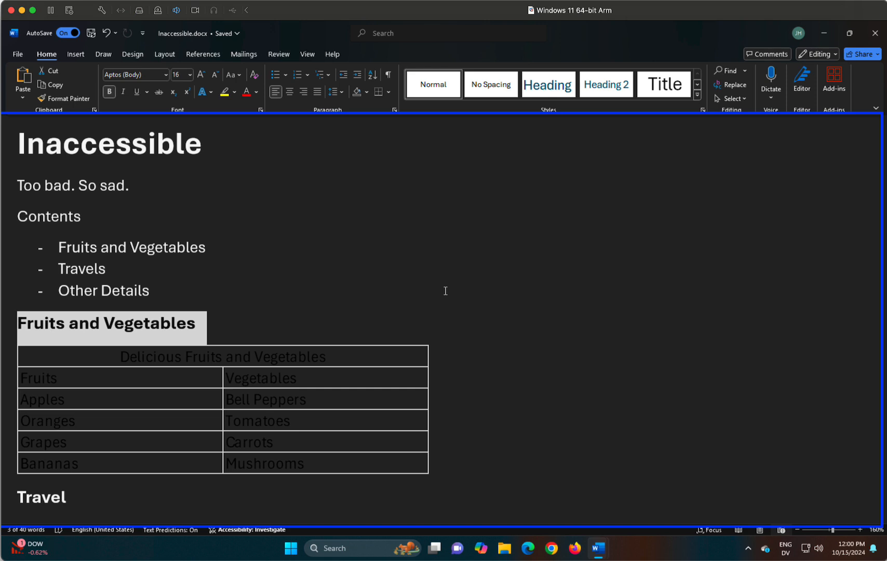
Step: Select the "Other Details" line near the end of the document to check its formatting
{"action": "key", "text": "ctrl+End"}
{"action": "key", "text": "Up"}
{"action": "key", "text": "Up"}
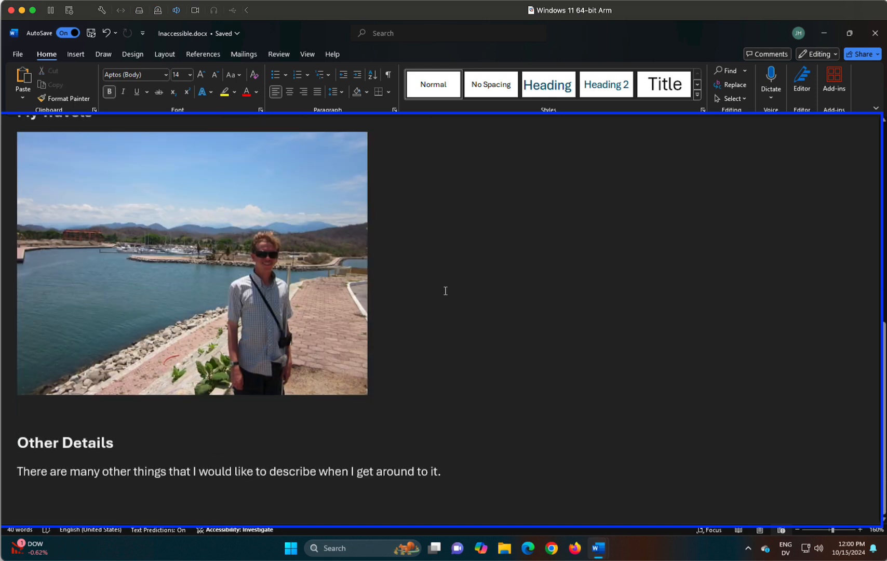
{"action": "key", "text": "shift+Down"}
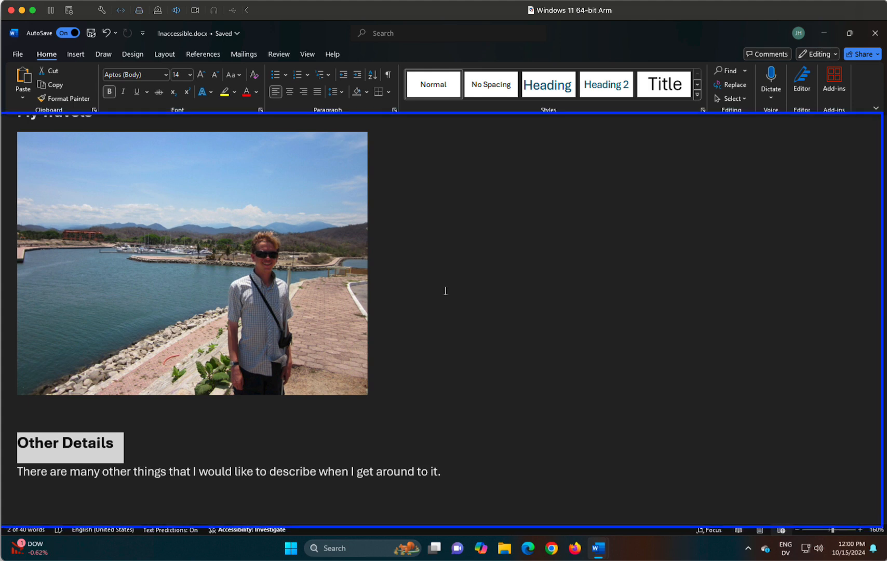
Step: Select the "Travel" line above "My Travels" to check its formatting
{"action": "key", "text": "Up"}
{"action": "key", "text": "Up"}
{"action": "key", "text": "Up"}
{"action": "key", "text": "Up"}
{"action": "key", "text": "Up"}
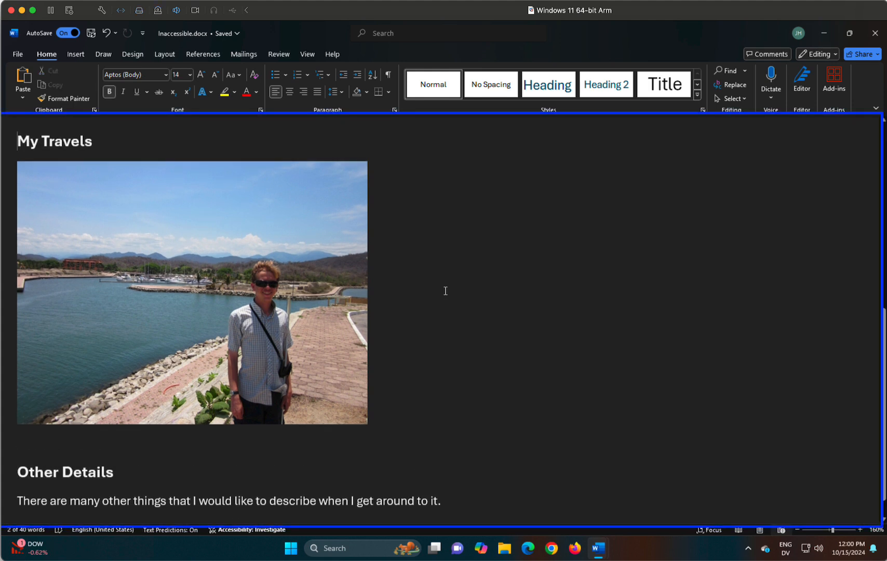
{"action": "key", "text": "shift+Down"}
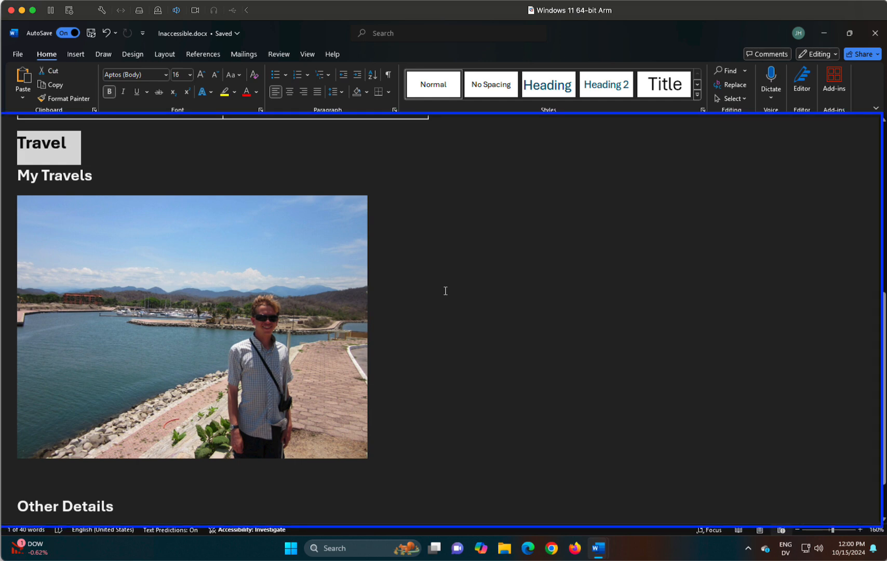
Step: Preview the gallery styles on the "Inaccessible" title, and close the gallery without applying any
{"action": "key", "text": "ctrl+Home"}
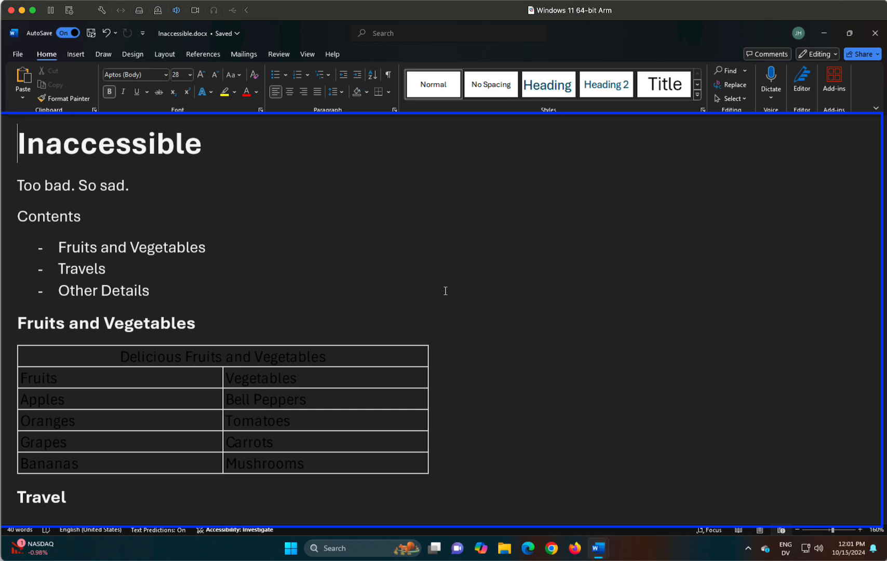
{"action": "key", "text": "alt"}
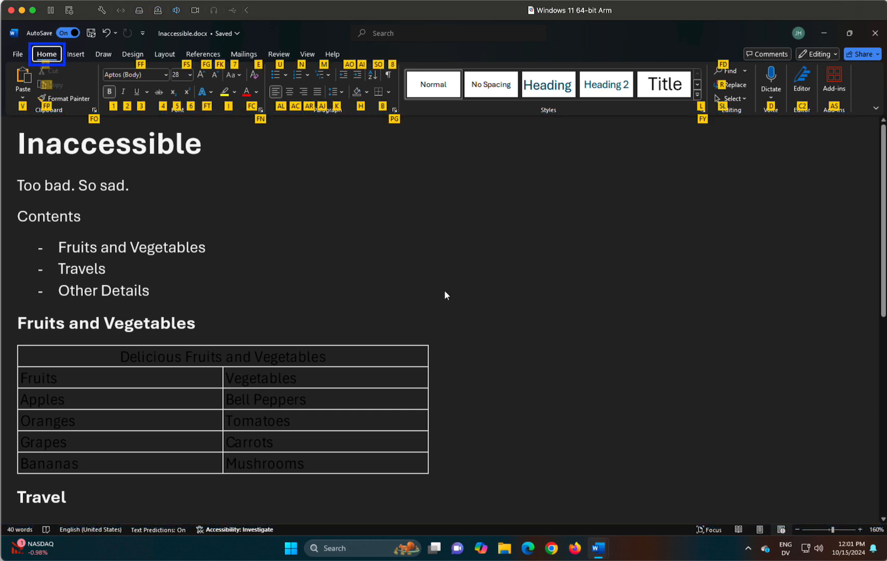
{"action": "key", "text": "l"}
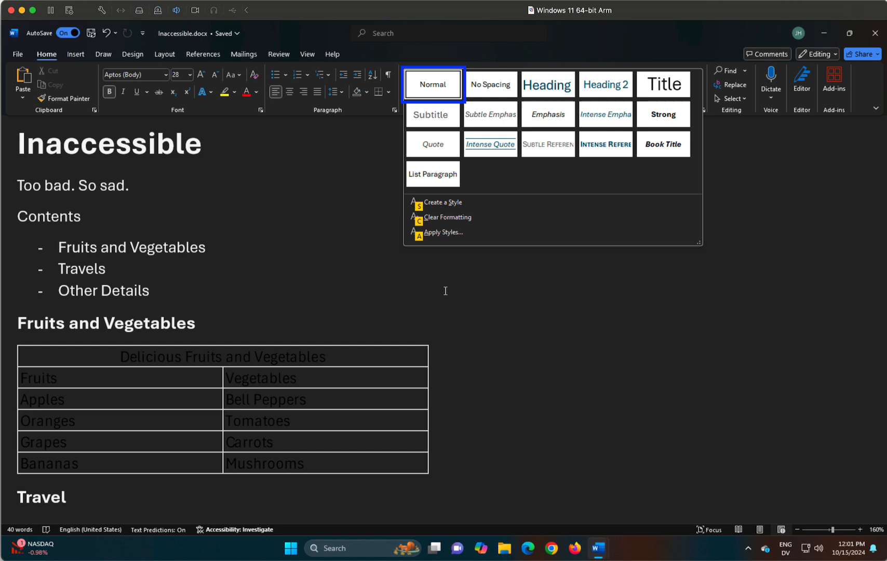
{"action": "key", "text": "Right"}
{"action": "key", "text": "Right"}
{"action": "key", "text": "Right"}
{"action": "key", "text": "Right"}
{"action": "key", "text": "Right"}
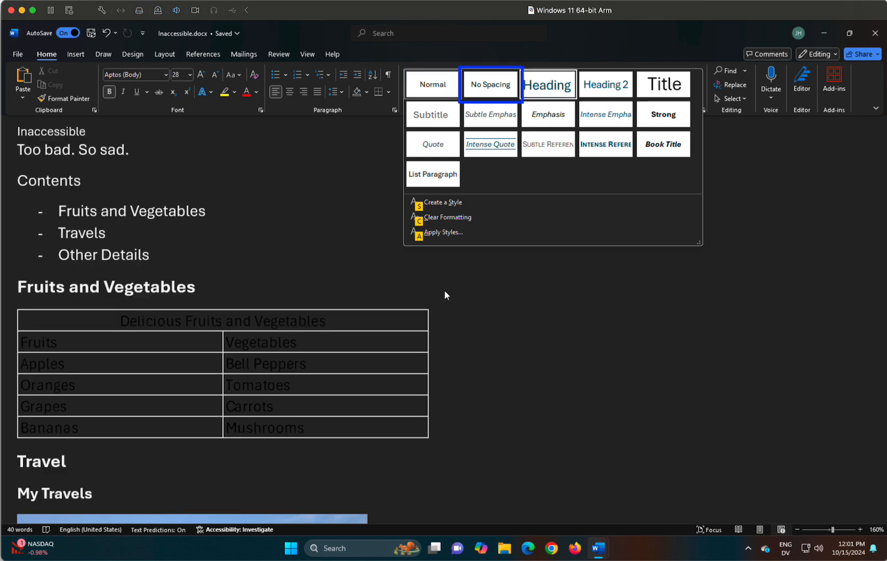
{"action": "key", "text": "Right"}
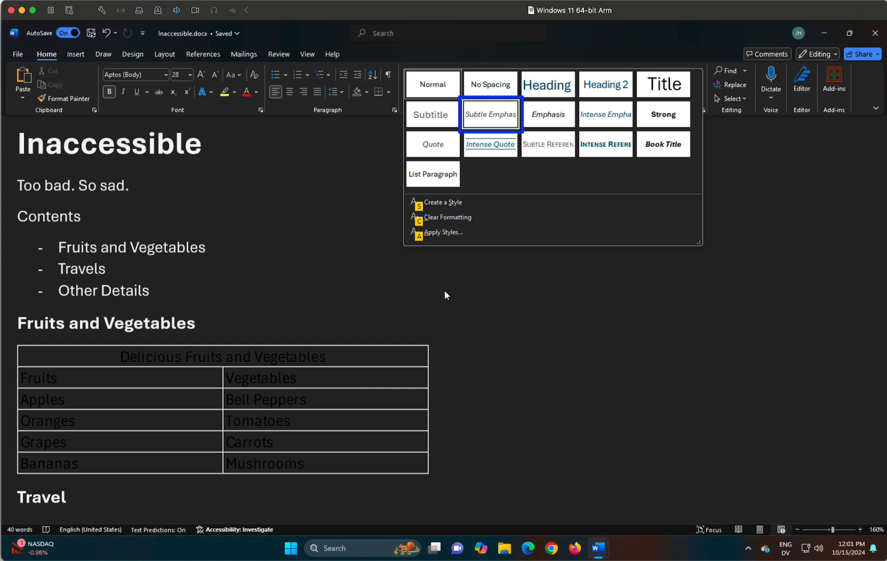
{"action": "key", "text": "Escape"}
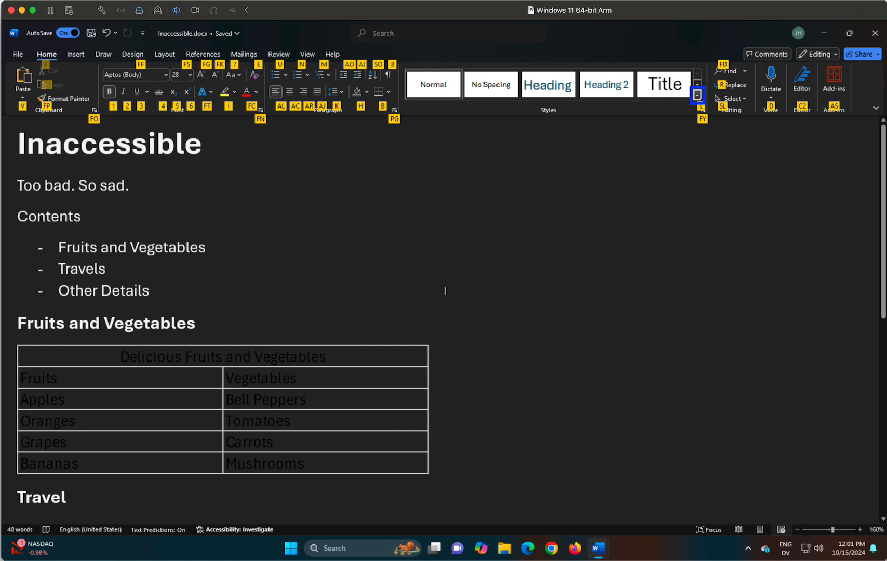
{"action": "key", "text": "Escape"}
{"action": "key", "text": "Escape"}
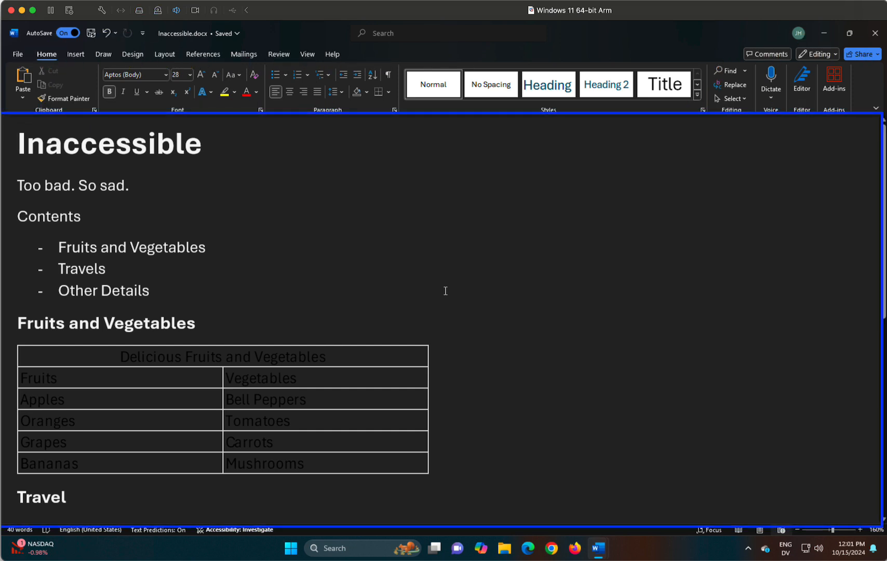
Step: Switch to Accessible.docx and move through the table of contents to the "Fruits and Vegetables" heading
{"action": "key", "text": "alt+Tab"}
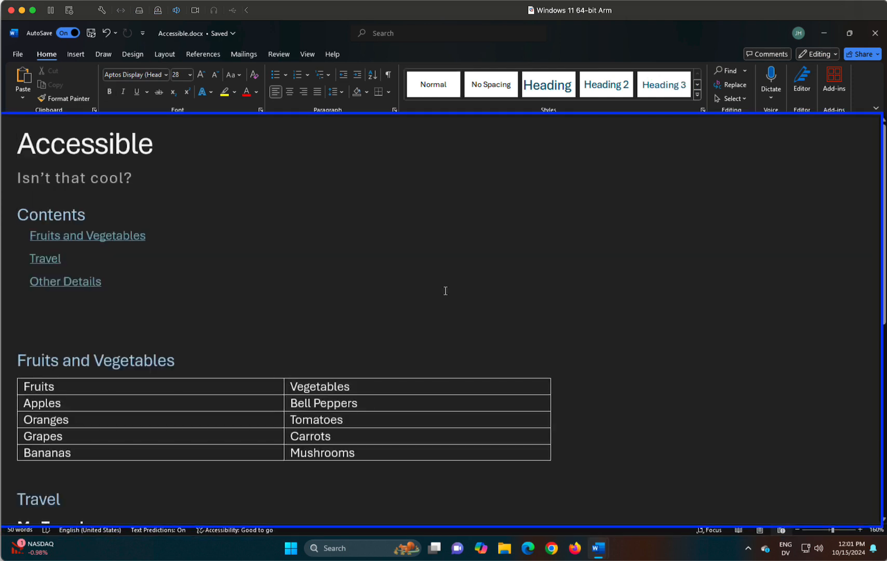
{"action": "key", "text": "Down"}
{"action": "key", "text": "Down"}
{"action": "key", "text": "Down"}
{"action": "key", "text": "Down"}
{"action": "key", "text": "Down"}
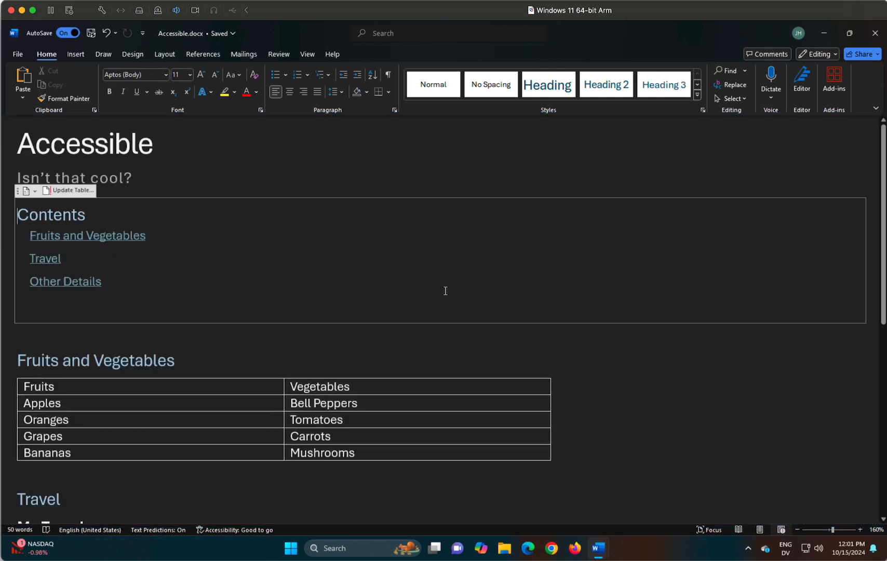
{"action": "key", "text": "Down"}
{"action": "key", "text": "Down"}
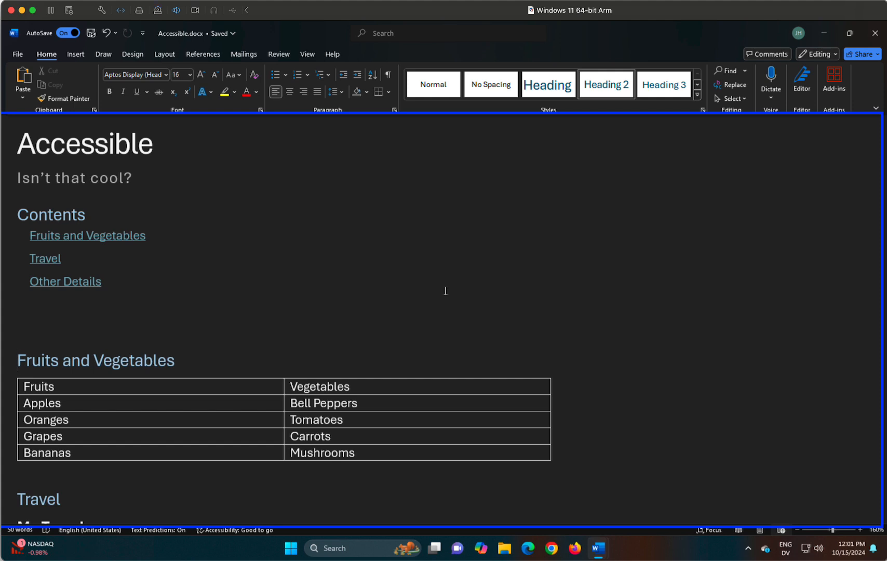
Step: Turn on screen reader browse mode and move by headings from "Fruits and Vegetables" to "Other Details" and back
{"action": "key", "text": "Insert+space"}
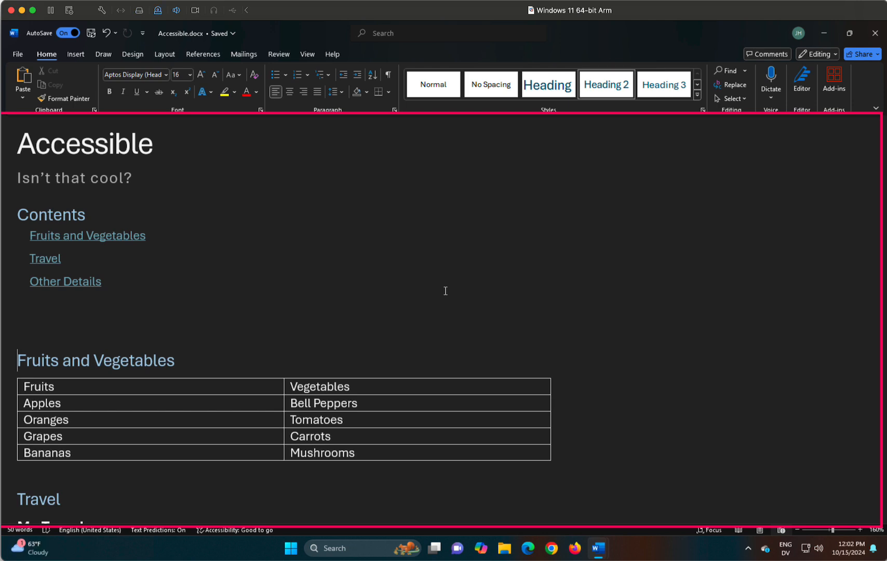
{"action": "key", "text": "h"}
{"action": "key", "text": "Down"}
{"action": "key", "text": "Up"}
{"action": "scroll", "coordinate": [445, 291], "scroll_direction": "down", "scroll_amount": 6}
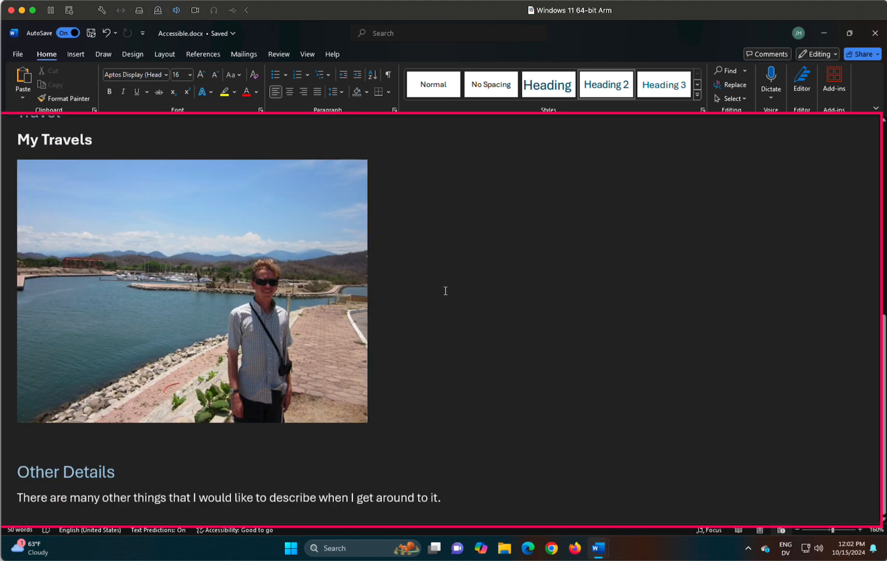
{"action": "key", "text": "Down"}
{"action": "key", "text": "Up"}
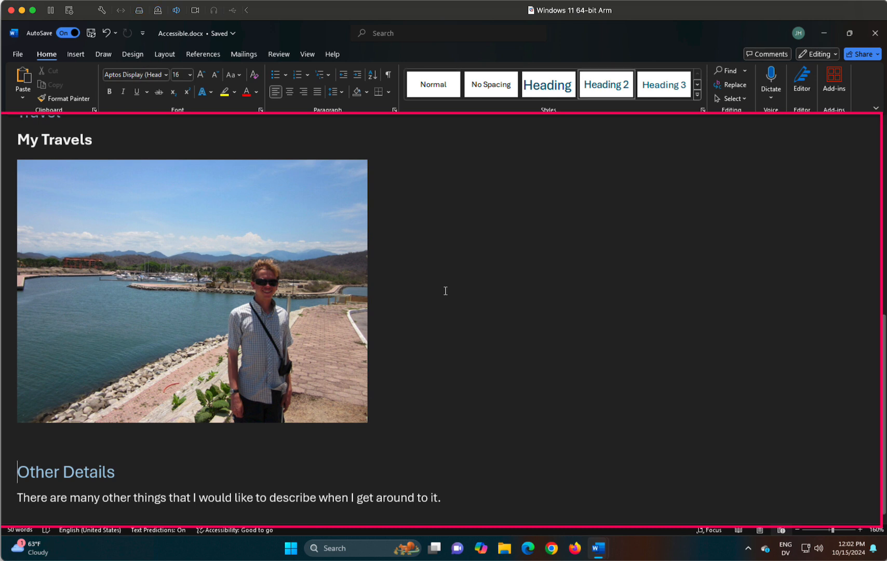
{"action": "key", "text": "shift+h"}
{"action": "key", "text": "shift+h"}
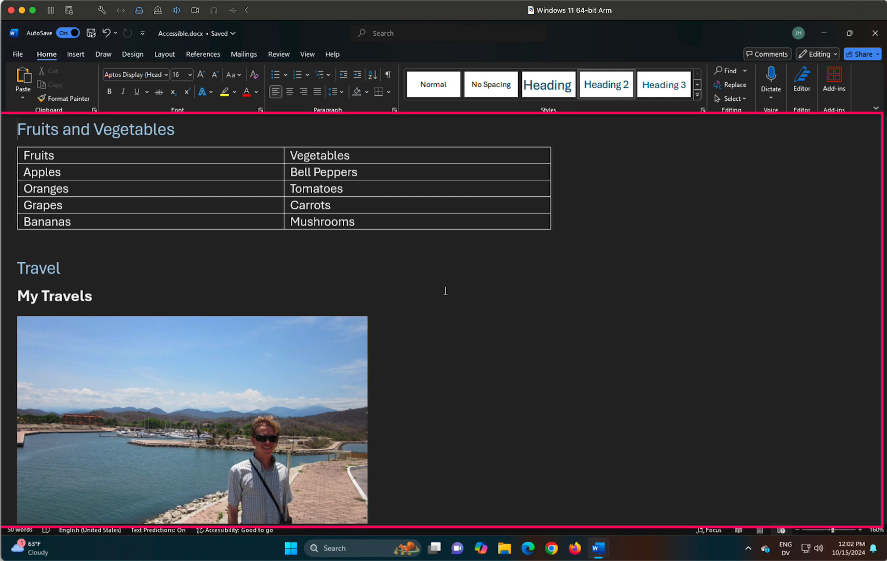
Step: Return to the start of the document, view the built-in table of contents options, and close them without inserting one
{"action": "key", "text": "ctrl+Home"}
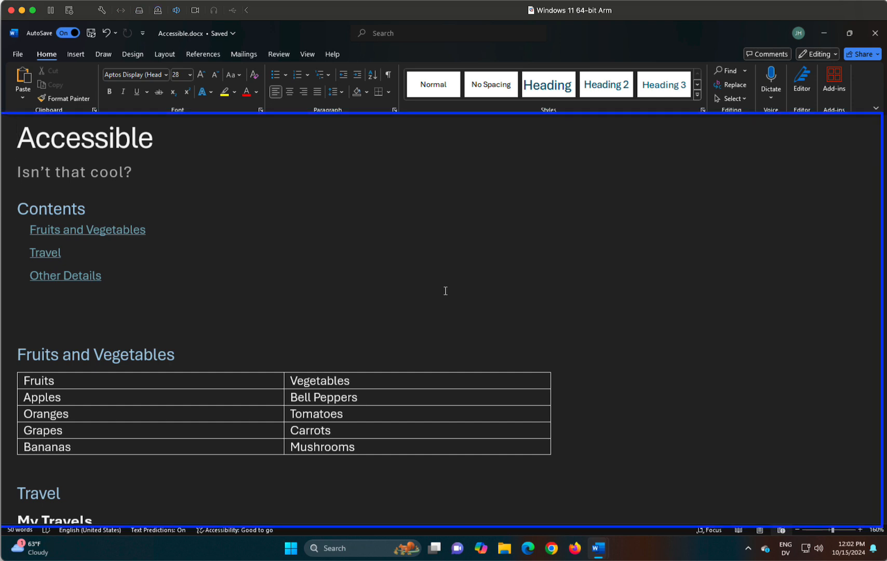
{"action": "key", "text": "alt+s"}
{"action": "key", "text": "Escape"}
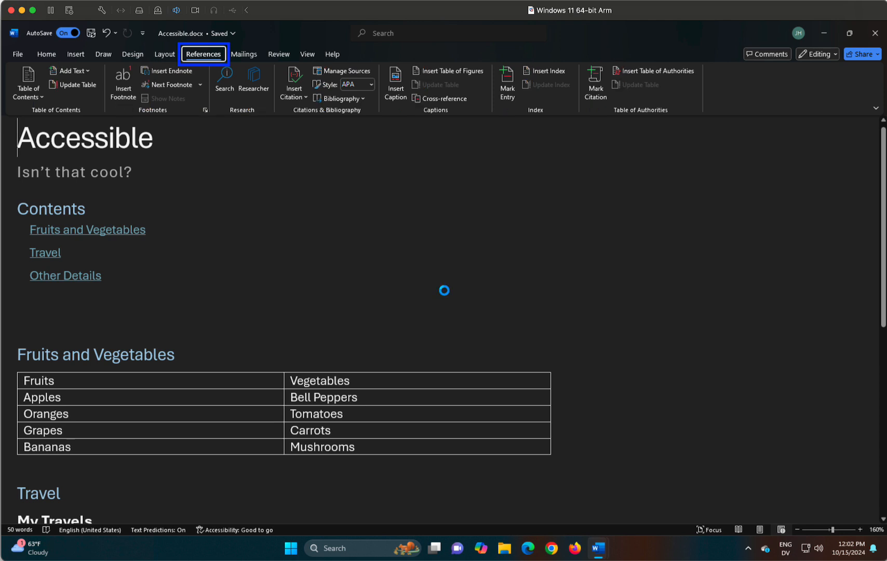
{"action": "key", "text": "t"}
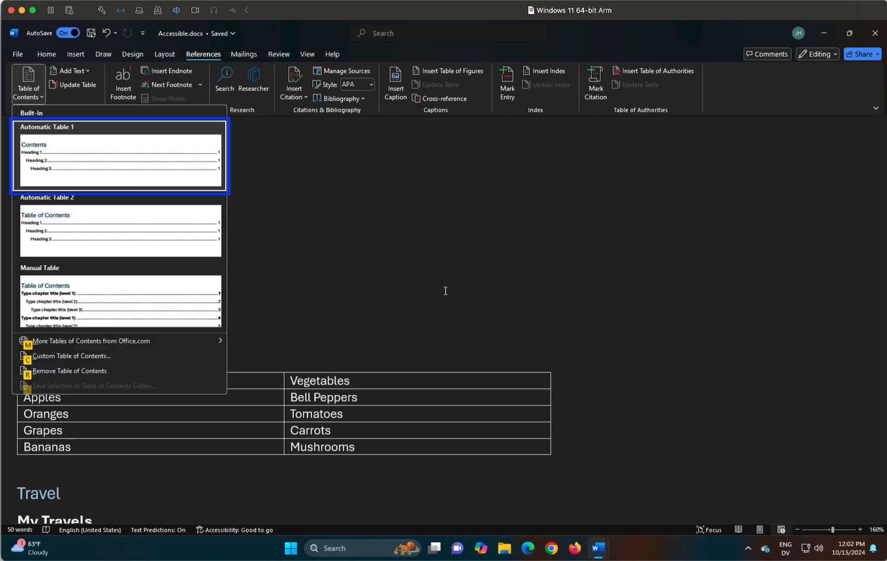
{"action": "key", "text": "Escape"}
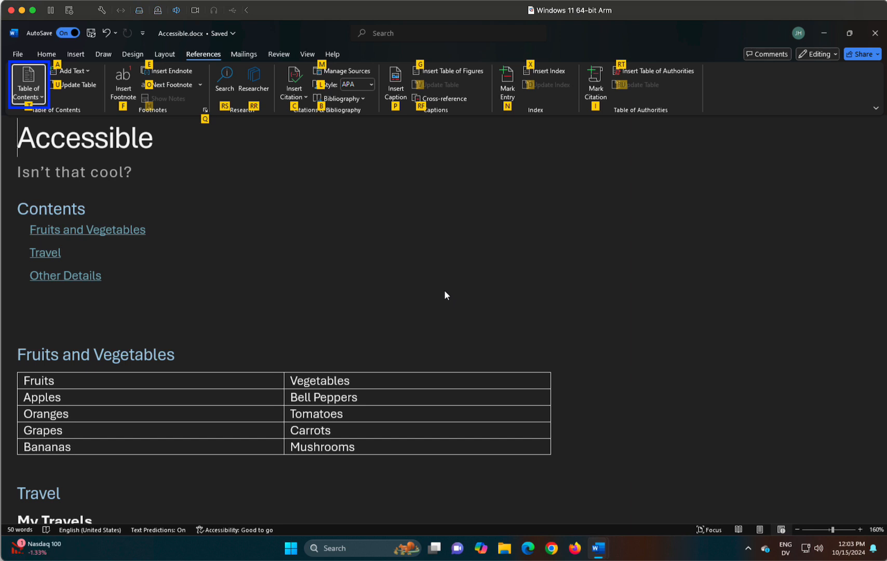
{"action": "key", "text": "Escape"}
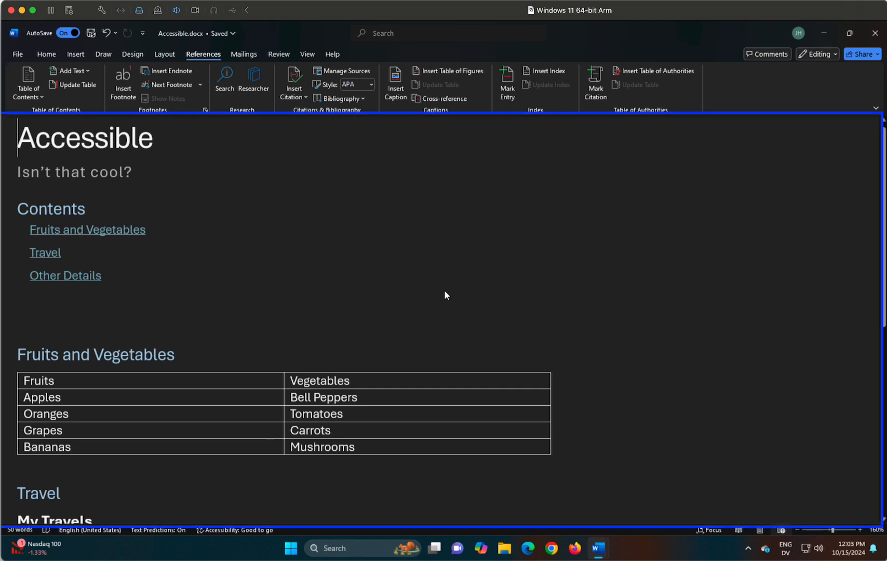
Step: In browse mode, follow the "Travel" link in the table of contents and read the "Travel" heading line
{"action": "key", "text": "Insert+space"}
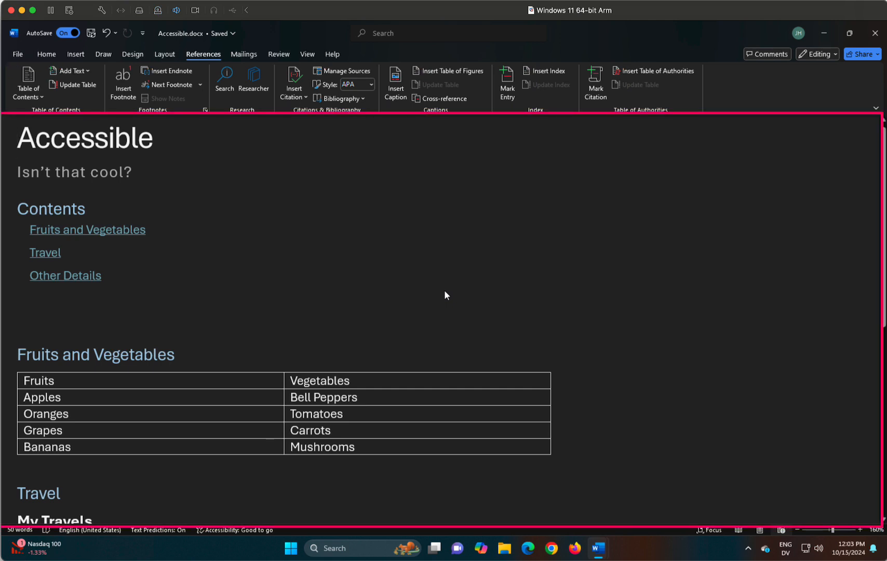
{"action": "key", "text": "k"}
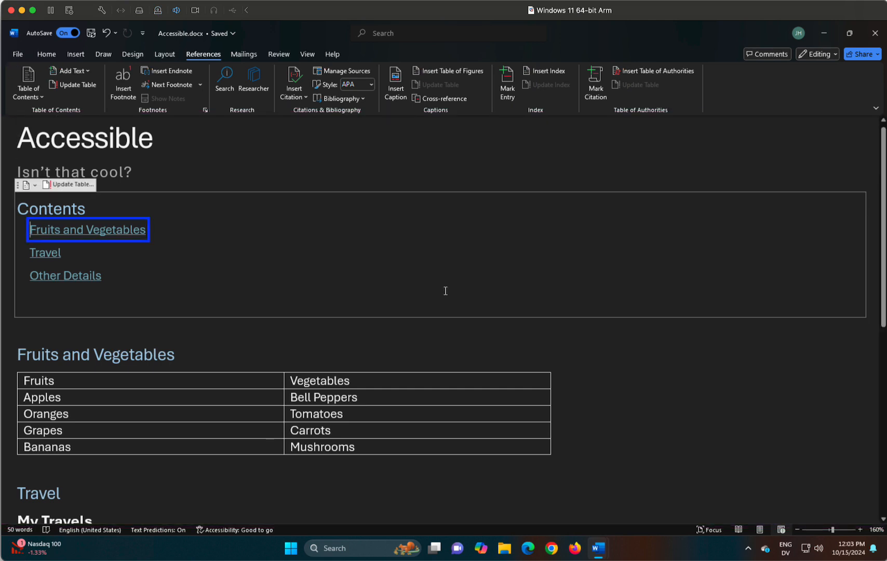
{"action": "key", "text": "Down"}
{"action": "key", "text": "Return"}
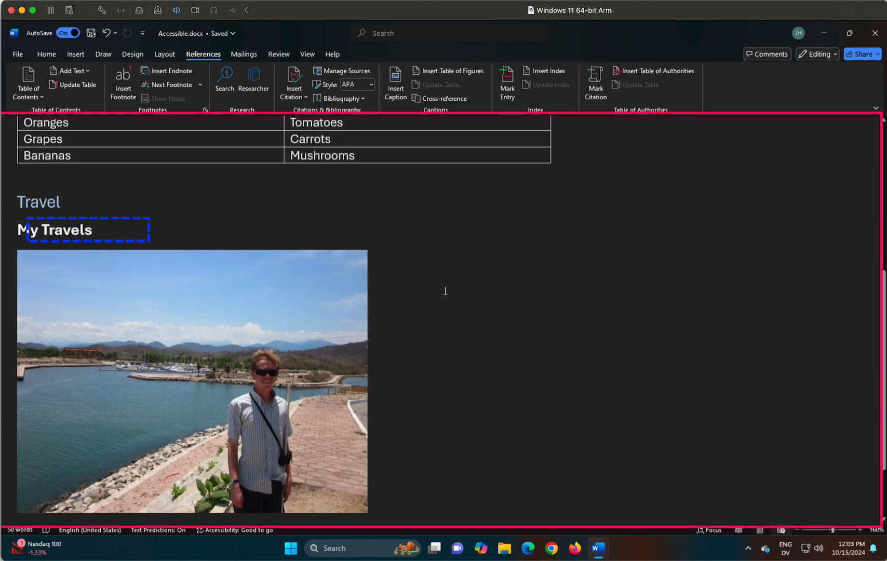
{"action": "key", "text": "Down"}
{"action": "key", "text": "Up"}
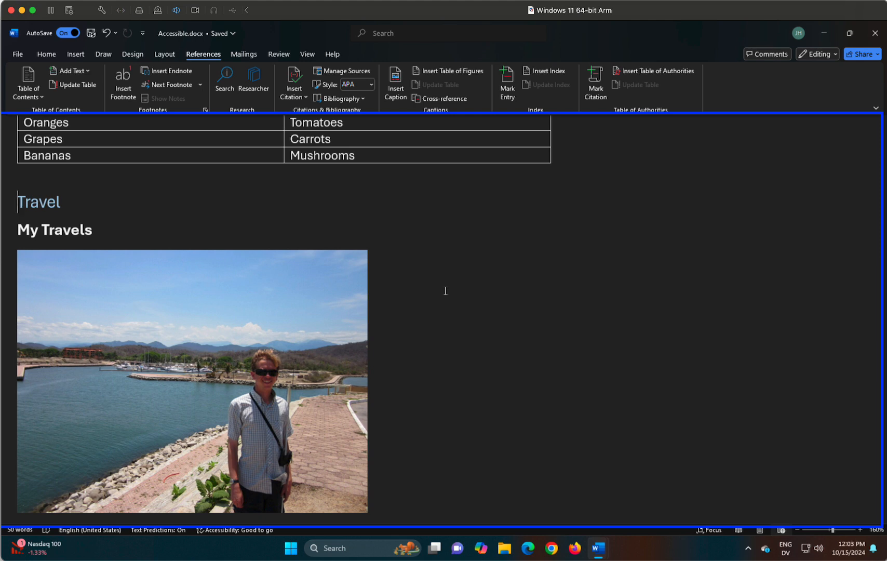
{"action": "key", "text": "shift+Down"}
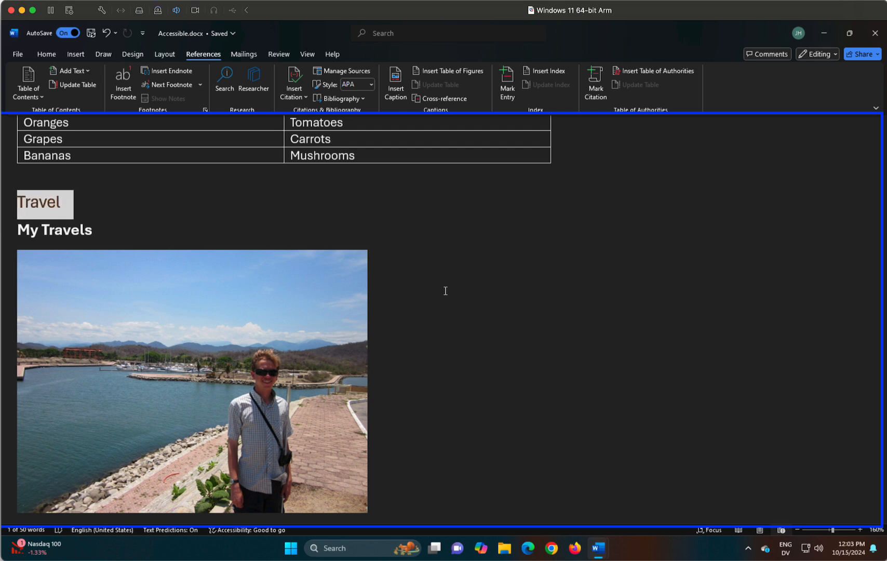
{"action": "key", "text": "Left"}
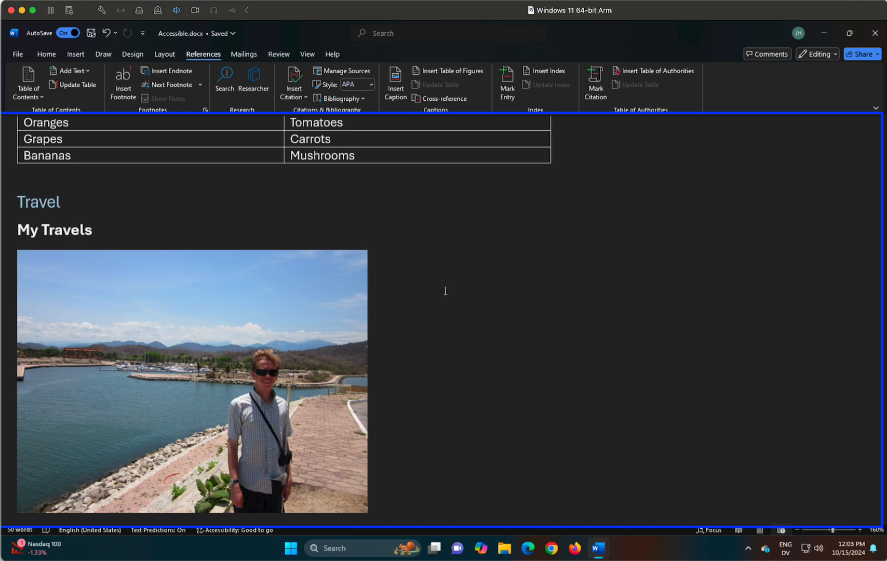
Step: Switch to Inaccessible.docx and read down line by line through the contents list and table, past the "Travel" line
{"action": "key", "text": "alt+Tab"}
{"action": "key", "text": "Down"}
{"action": "key", "text": "Down"}
{"action": "key", "text": "Down"}
{"action": "key", "text": "Down"}
{"action": "key", "text": "Down"}
{"action": "key", "text": "Down"}
{"action": "key", "text": "Down"}
{"action": "key", "text": "Down"}
{"action": "key", "text": "Down"}
{"action": "key", "text": "Down"}
{"action": "key", "text": "Down"}
{"action": "key", "text": "Down"}
{"action": "key", "text": "Down"}
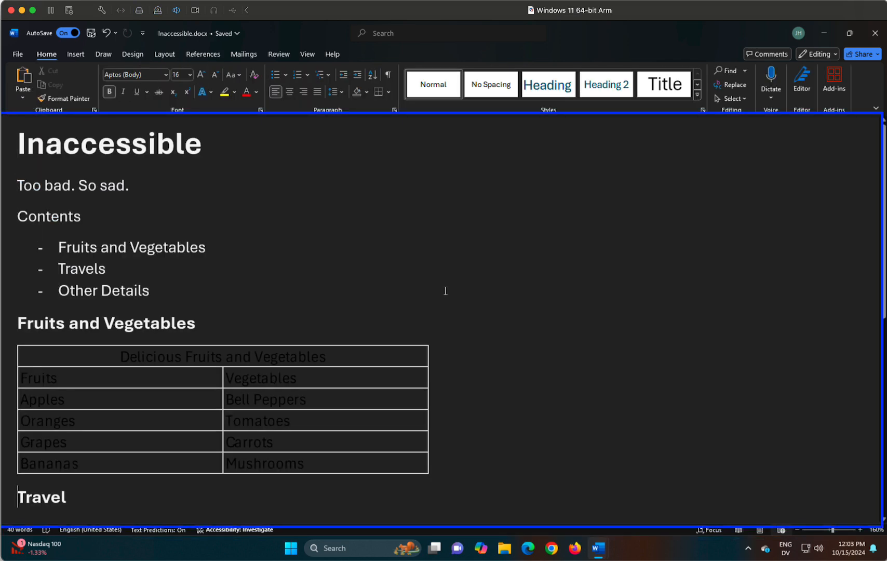
{"action": "key", "text": "Down"}
{"action": "key", "text": "Down"}
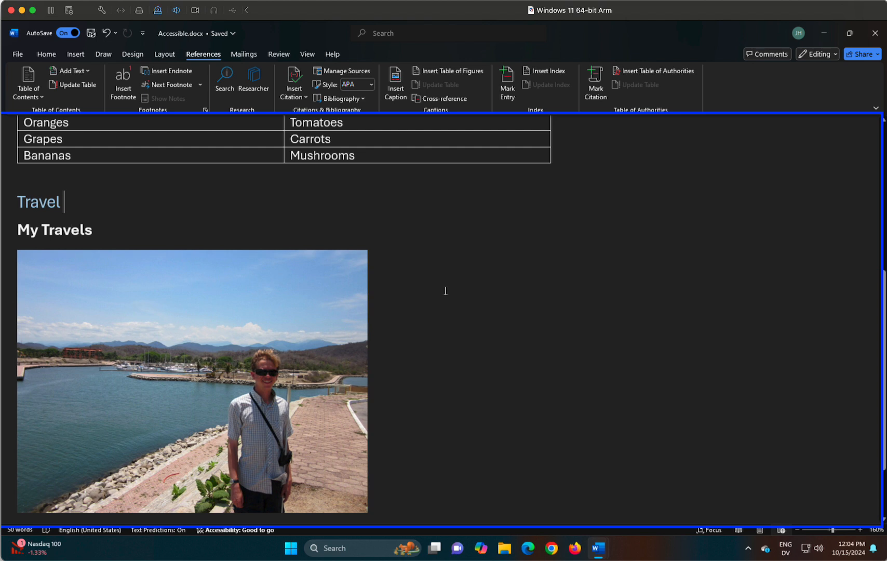
Step: Move down from the "Travel" heading to the harbour photo, dismiss its layout options, and reread the photo's line
{"action": "key", "text": "Down"}
{"action": "key", "text": "Down"}
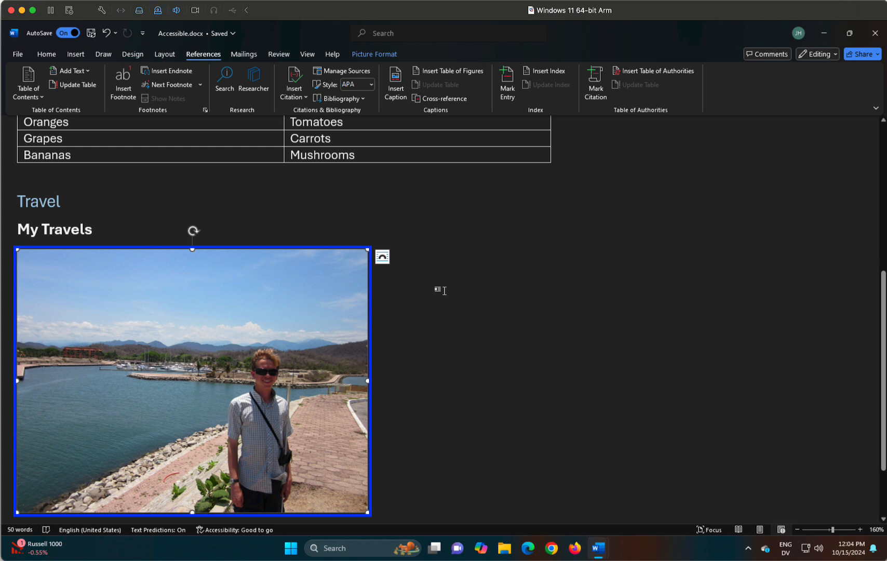
{"action": "key", "text": "ctrl"}
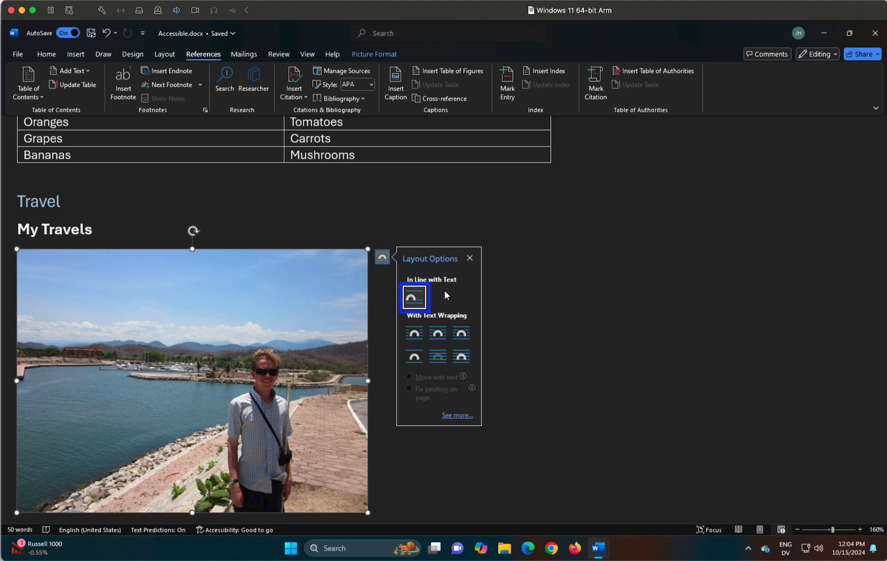
{"action": "key", "text": "Up"}
{"action": "key", "text": "Down"}
{"action": "key", "text": "Escape"}
{"action": "key", "text": "Down"}
{"action": "key", "text": "Up"}
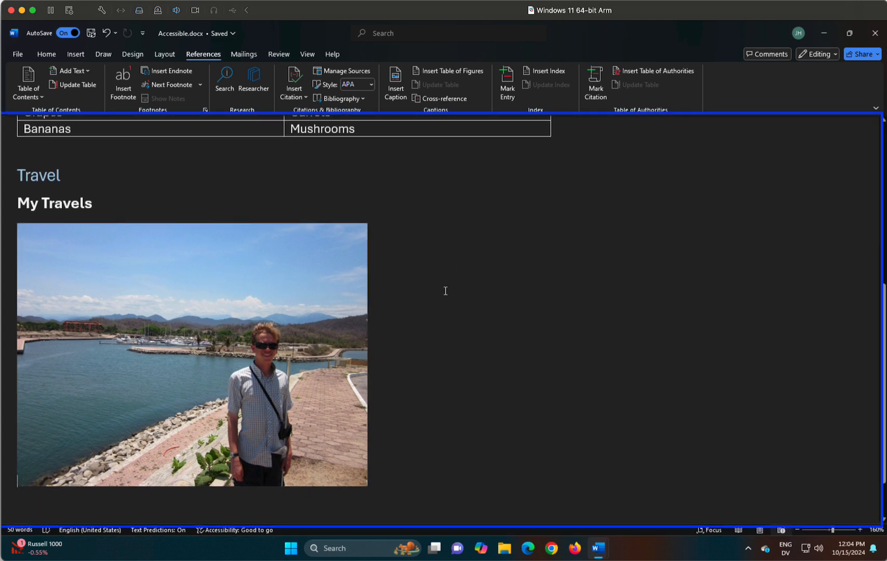
{"action": "key", "text": "shift+Down"}
{"action": "key", "text": "Up"}
{"action": "key", "text": "Down"}
Step: Bring up the Home commands with the heading styles gallery, and return focus to the document
{"action": "key", "text": "alt"}
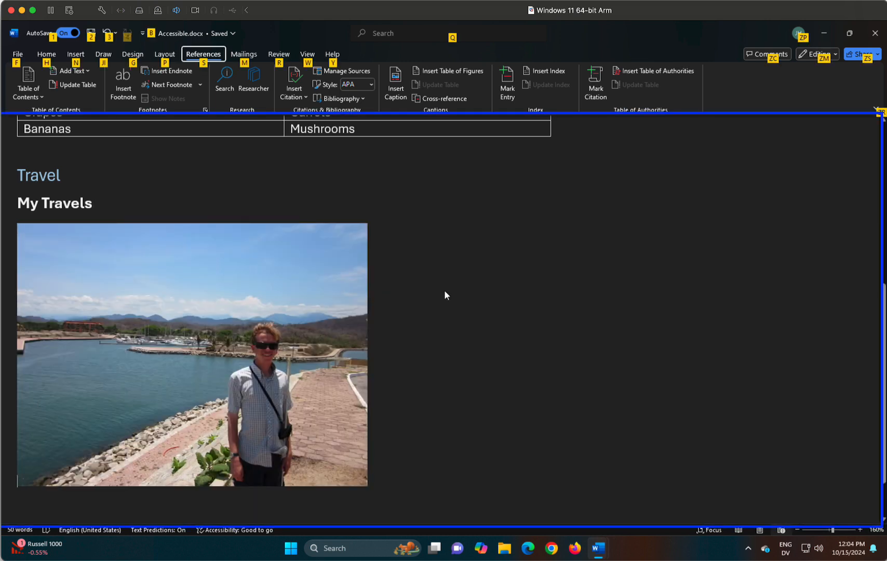
{"action": "key", "text": "Left"}
{"action": "key", "text": "Left"}
{"action": "key", "text": "Left"}
{"action": "key", "text": "Left"}
{"action": "key", "text": "Left"}
{"action": "key", "text": "Left"}
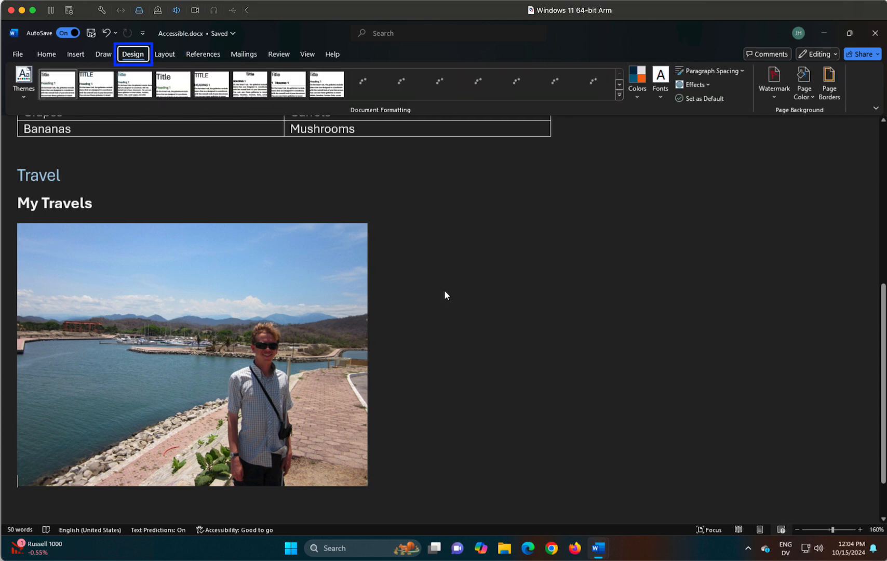
{"action": "key", "text": "Left"}
{"action": "key", "text": "Left"}
{"action": "key", "text": "Left"}
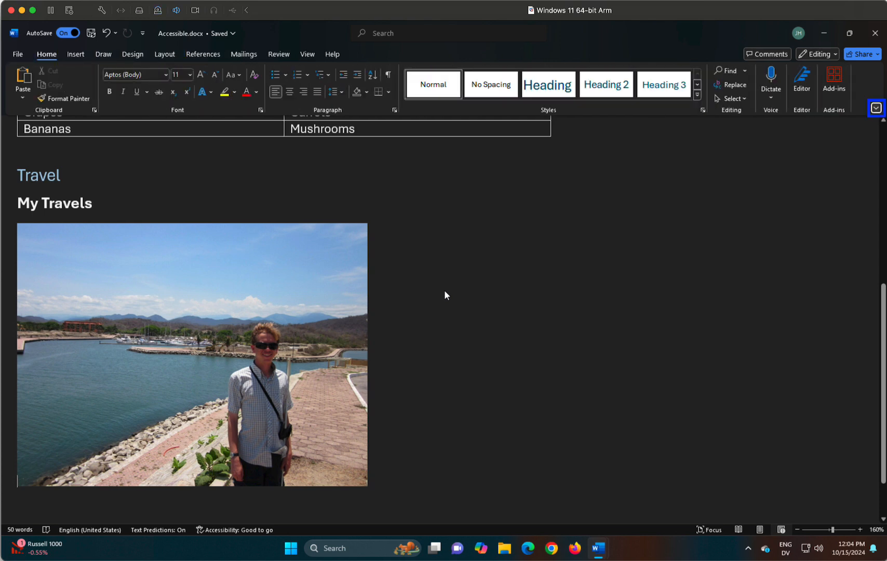
{"action": "key", "text": "Escape"}
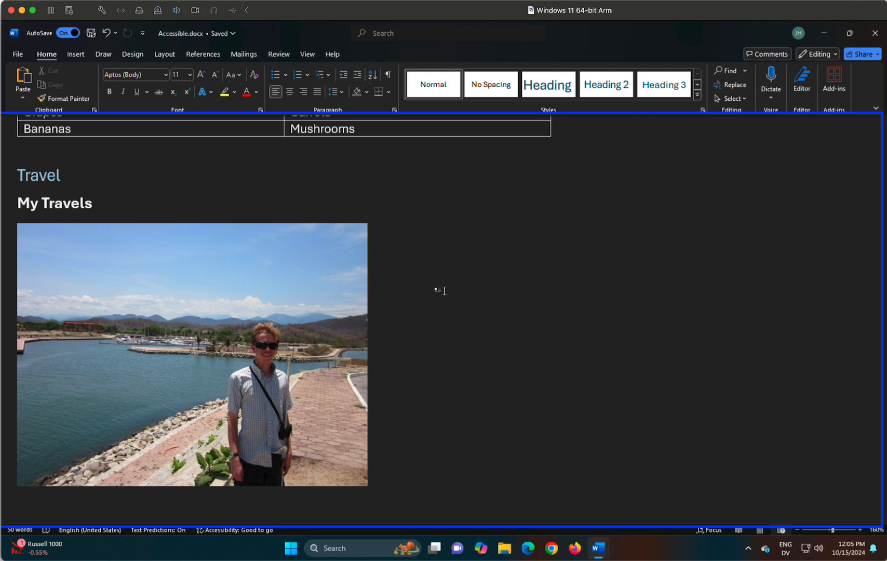
Step: Switch to Inaccessible.docx, return to its start, and read down line by line to "My Travels"
{"action": "key", "text": "alt+Tab"}
{"action": "key", "text": "ctrl+Home"}
{"action": "key", "text": "Down"}
{"action": "key", "text": "Down"}
{"action": "key", "text": "Down"}
{"action": "key", "text": "Down"}
{"action": "key", "text": "Down"}
{"action": "key", "text": "Down"}
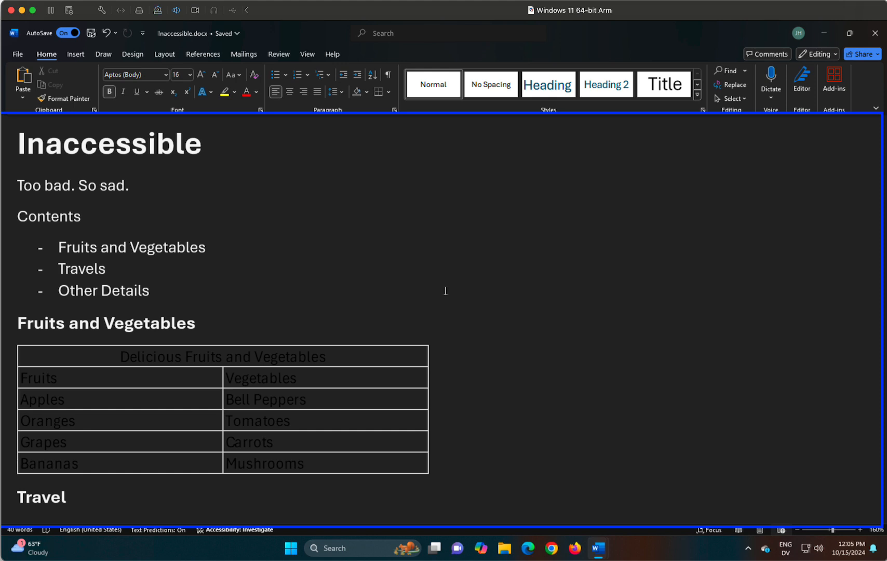
{"action": "key", "text": "Down"}
{"action": "key", "text": "Down"}
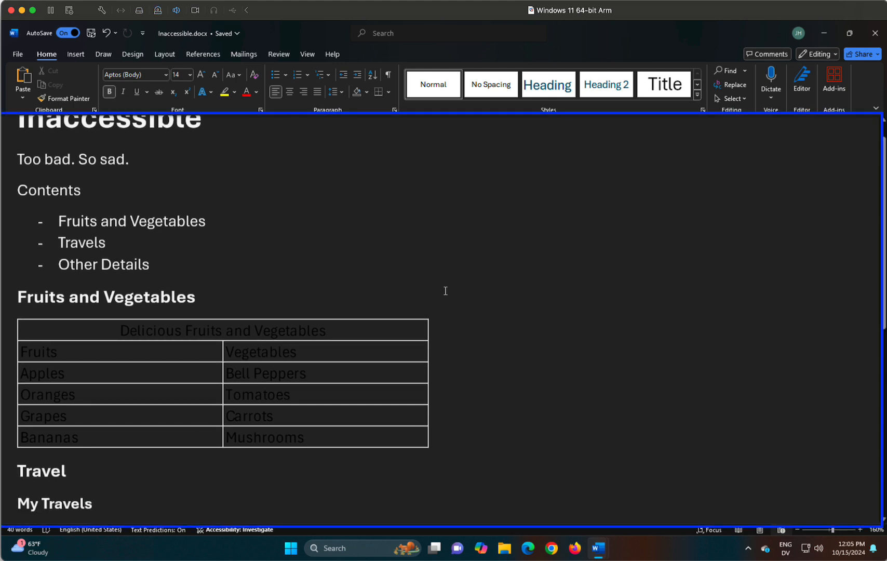
Step: Switch back to Accessible.docx, move back by headings in browse mode to "Fruits and Vegetables", and enter the table below it
{"action": "key", "text": "shift+Down"}
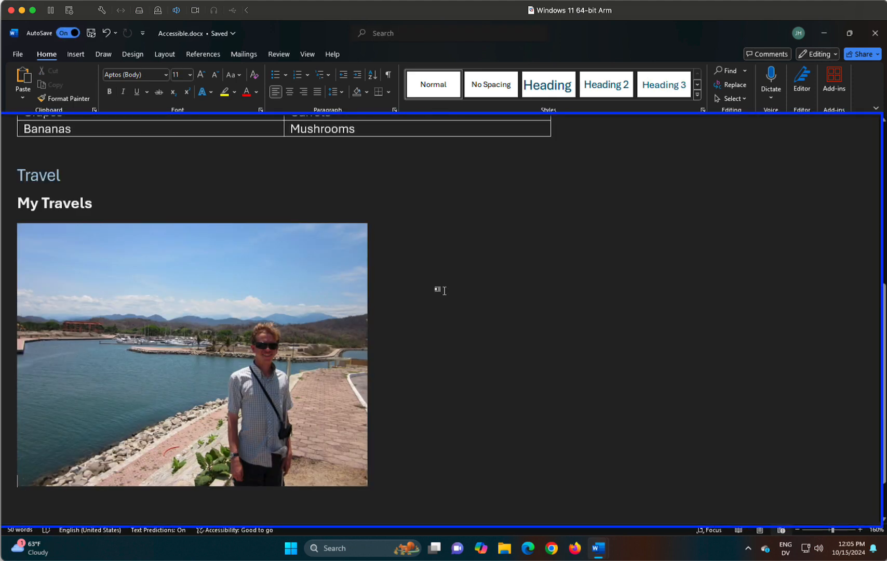
{"action": "key", "text": "Insert+space"}
{"action": "key", "text": "shift+h"}
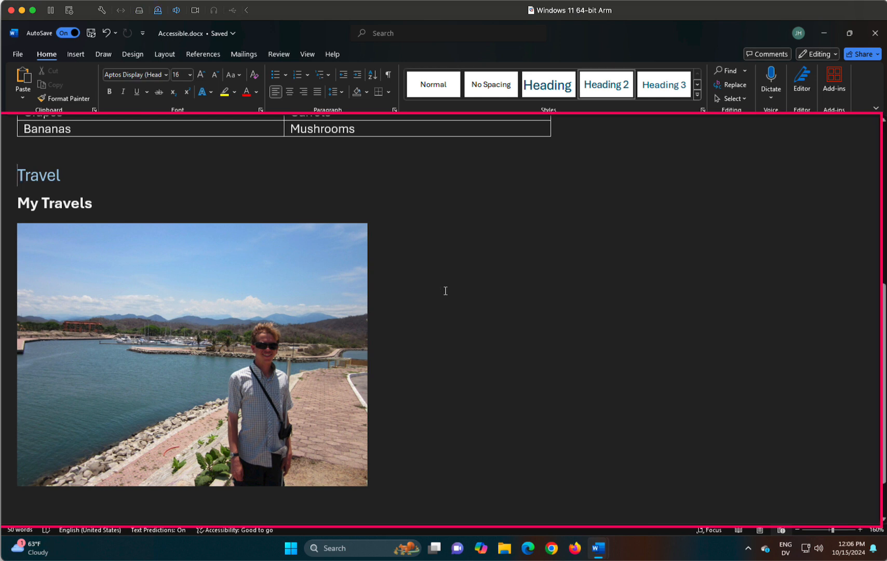
{"action": "key", "text": "shift+h"}
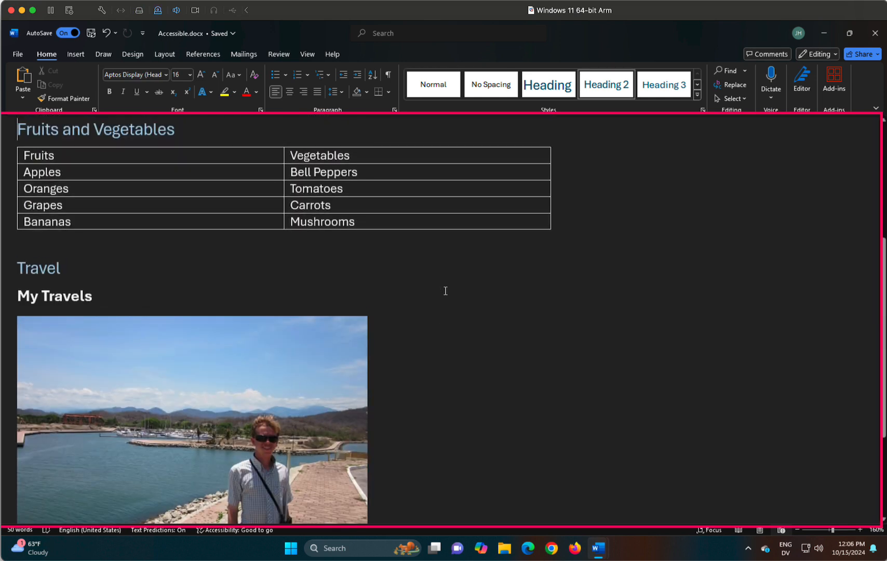
{"action": "key", "text": "Insert+space"}
{"action": "key", "text": "Down"}
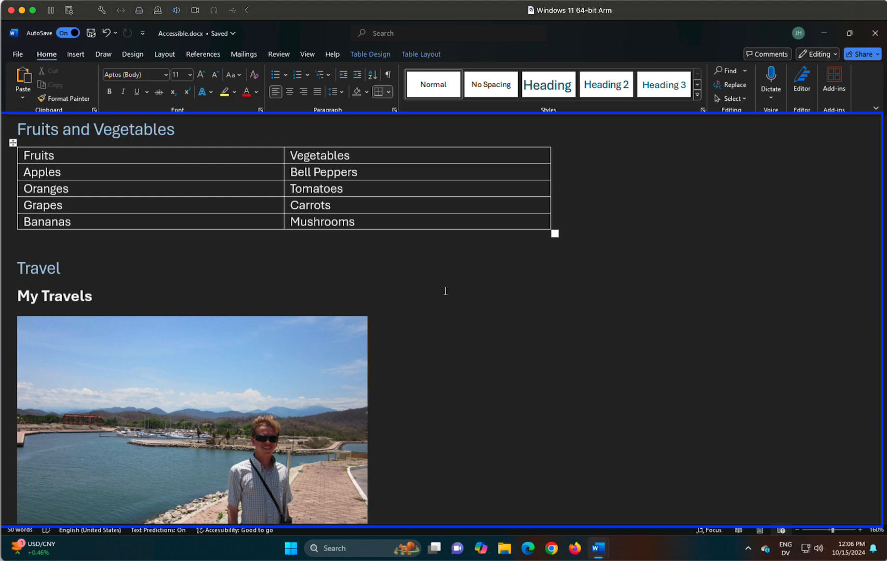
{"action": "key", "text": "Insert+space"}
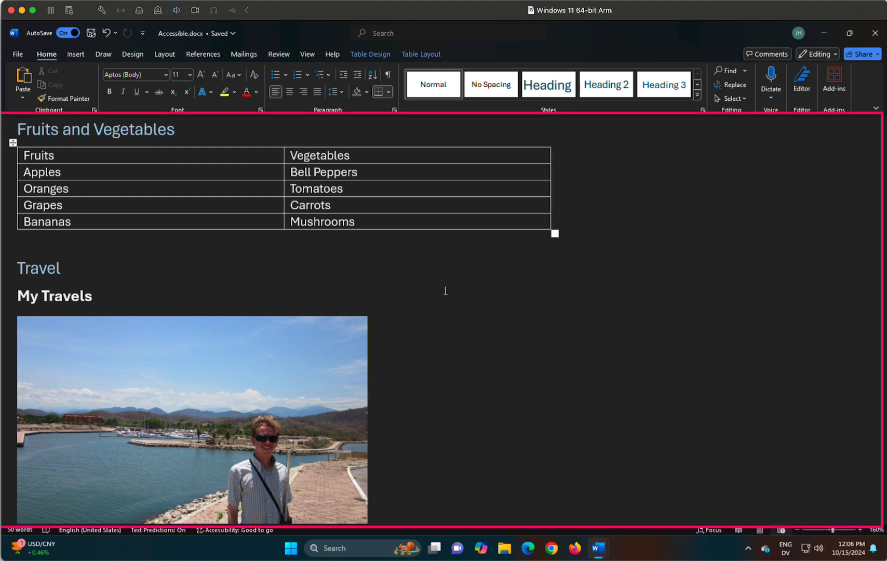
Step: In browse mode, read through the table cells in order from "Vegetables" to "Mushrooms"
{"action": "key", "text": "ctrl+alt+Right"}
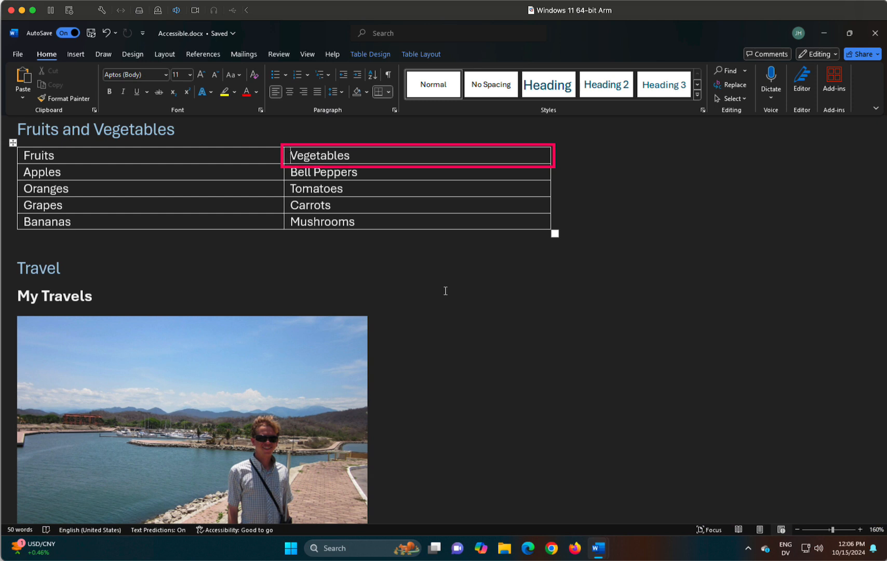
{"action": "key", "text": "Down"}
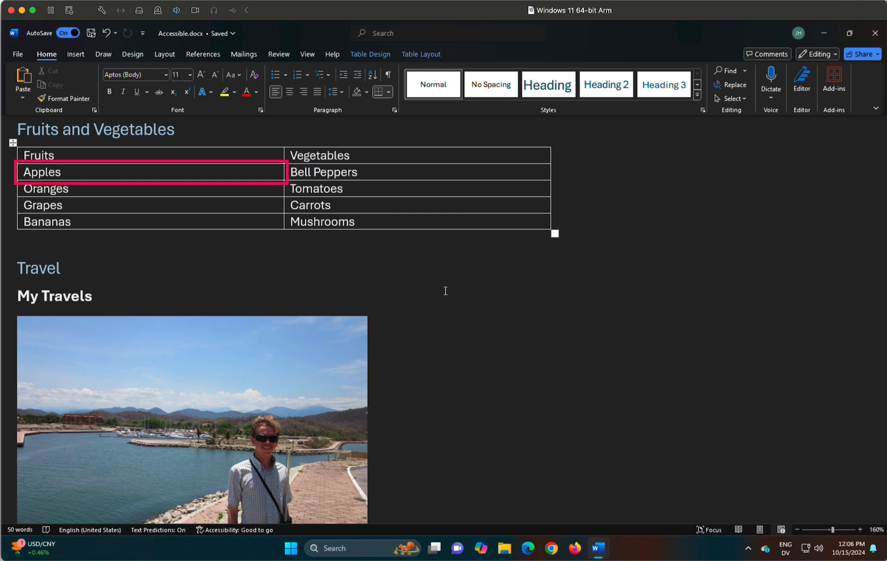
{"action": "key", "text": "ctrl+alt+Right"}
{"action": "key", "text": "Down"}
{"action": "key", "text": "Down"}
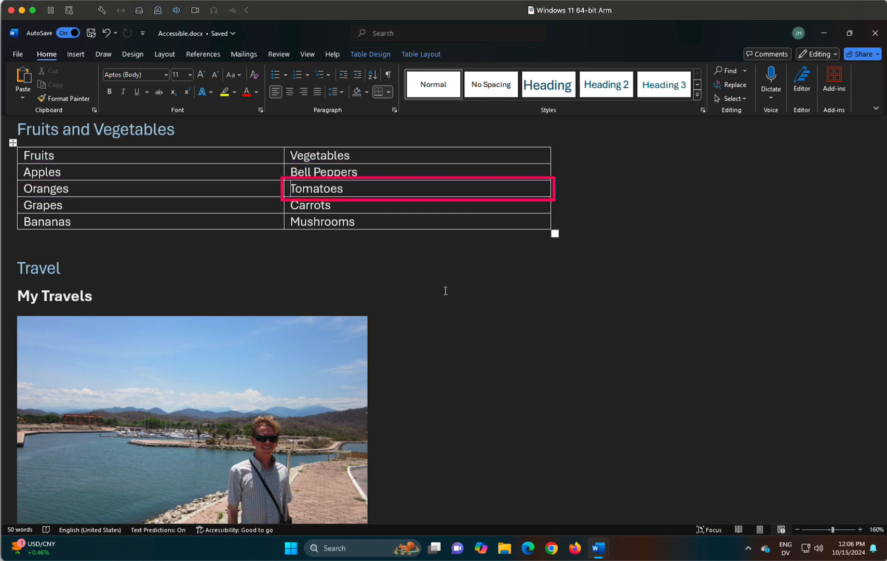
{"action": "key", "text": "Down"}
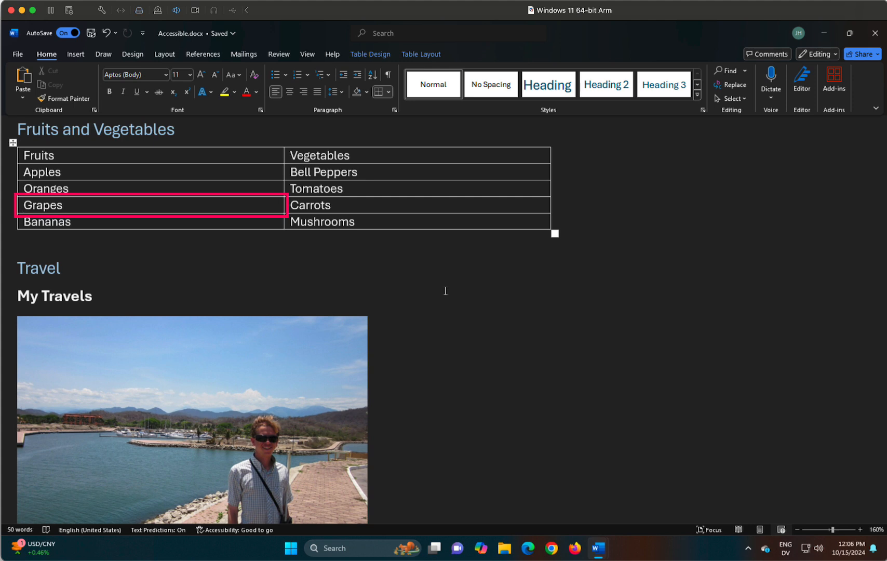
{"action": "key", "text": "Down"}
{"action": "key", "text": "Down"}
{"action": "key", "text": "Down"}
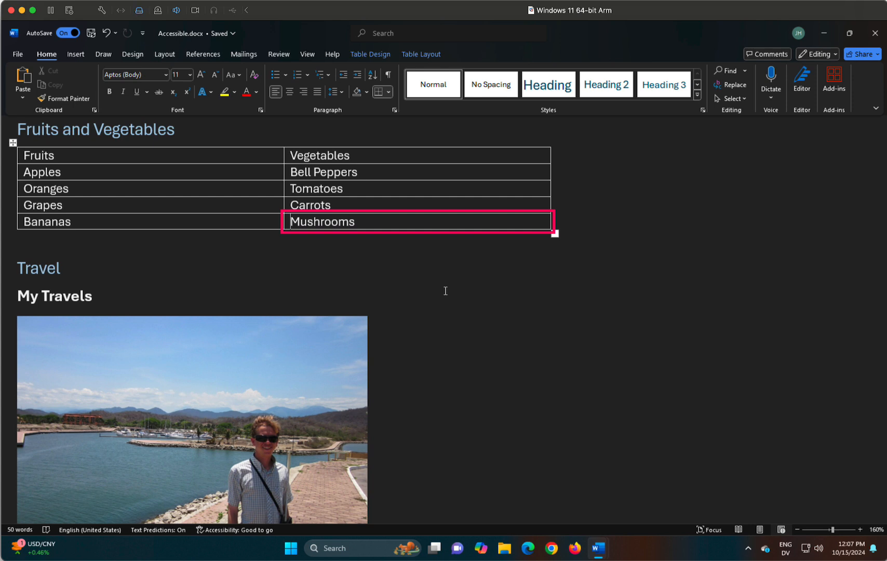
Step: Use table navigation to move to "Bananas", up the fruits column to "Oranges", and back down to "Bananas"
{"action": "key", "text": "ctrl+alt+Left"}
{"action": "key", "text": "ctrl+alt+Up"}
{"action": "key", "text": "ctrl+alt+Up"}
{"action": "key", "text": "ctrl+alt+Down"}
{"action": "key", "text": "ctrl+alt+Down"}
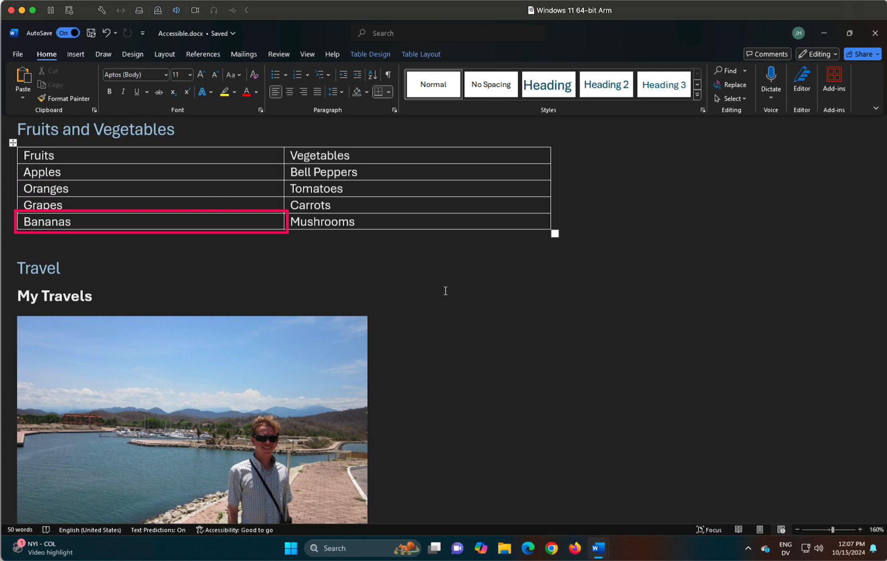
Step: Move cell by cell up the vegetables column to "Tomatoes", back to "Carrots", and across to "Grapes" and back
{"action": "key", "text": "ctrl+alt+Right"}
{"action": "key", "text": "ctrl+alt+Up"}
{"action": "key", "text": "ctrl+alt+Up"}
{"action": "key", "text": "ctrl+alt+Down"}
{"action": "key", "text": "ctrl+alt+Left"}
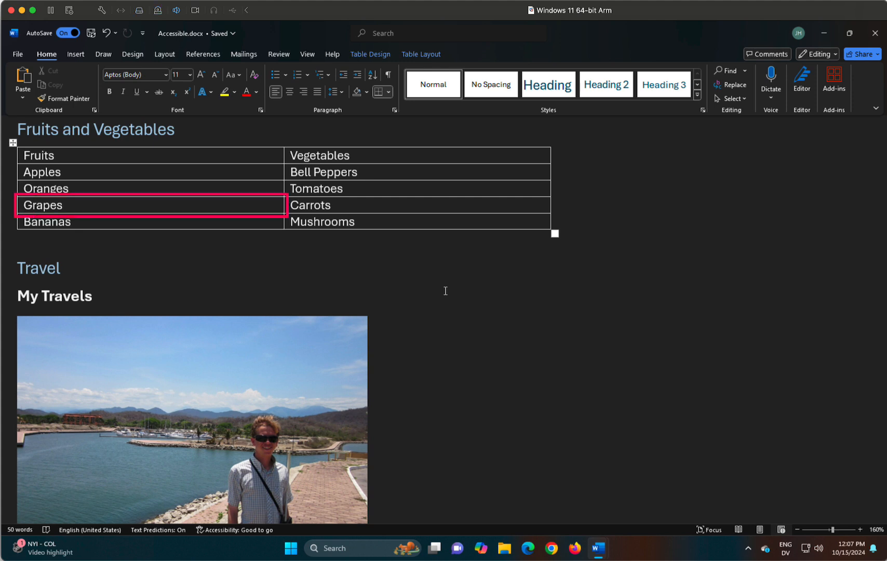
{"action": "key", "text": "ctrl+alt+Right"}
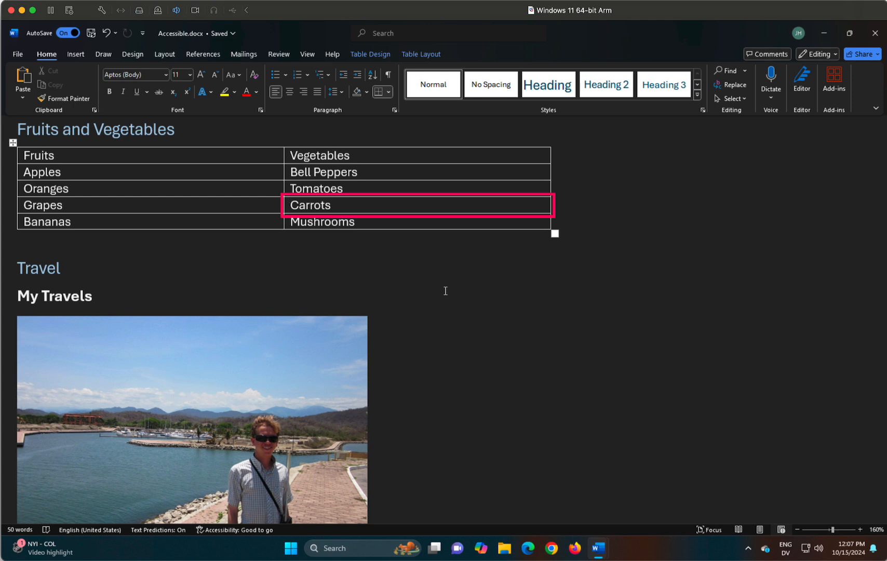
Step: Switch to Inaccessible.docx and move back up line by line to the fruits and vegetables table
{"action": "key", "text": "alt+Tab"}
{"action": "key", "text": "Up"}
{"action": "key", "text": "Down"}
{"action": "key", "text": "Up"}
{"action": "key", "text": "Up"}
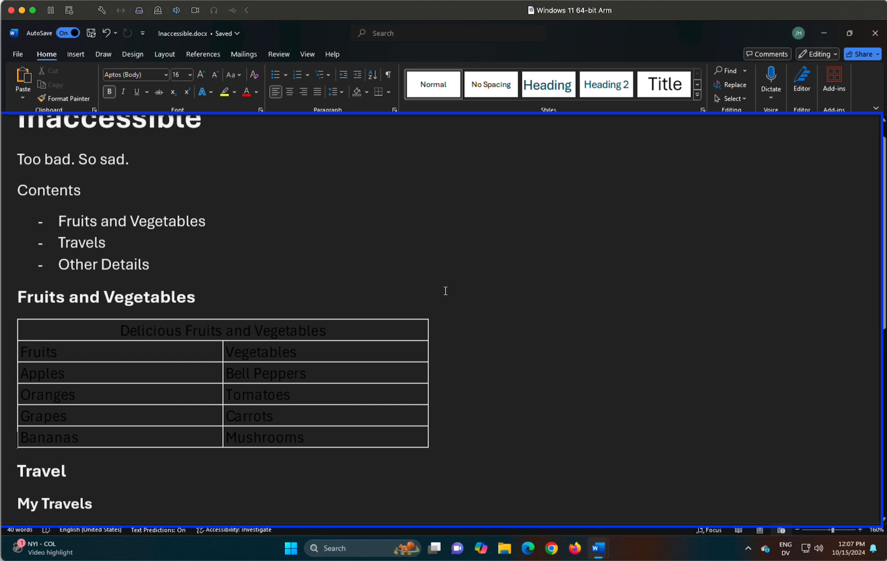